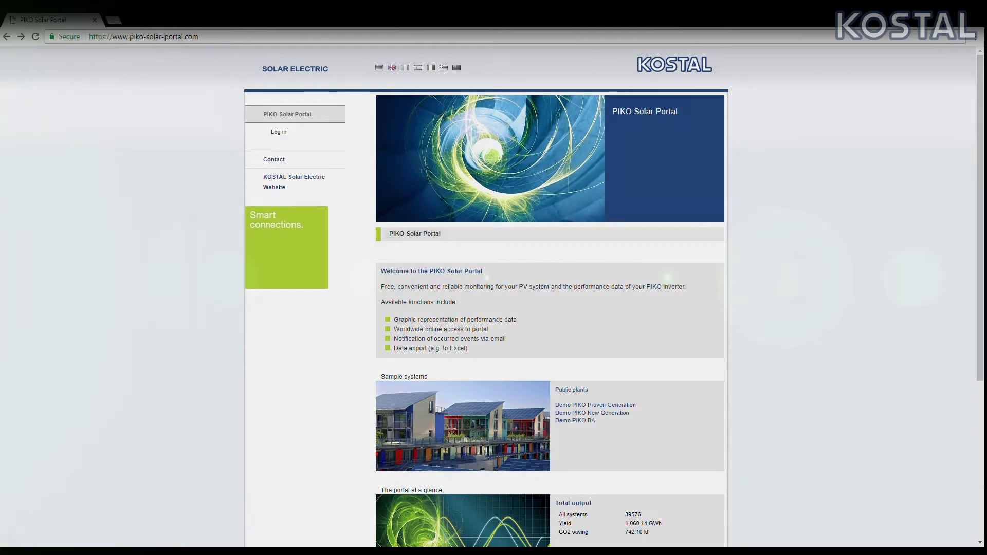
scroll(689, 401, "down", 3)
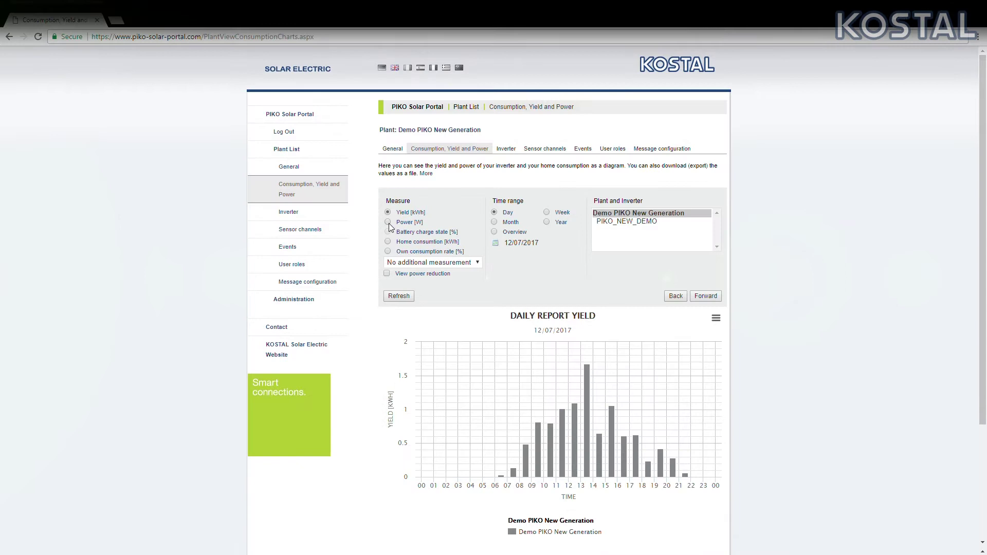
Chart power, home consumption, then own consumption rate with Solar Radiation and power reduction added
left_click(388, 222)
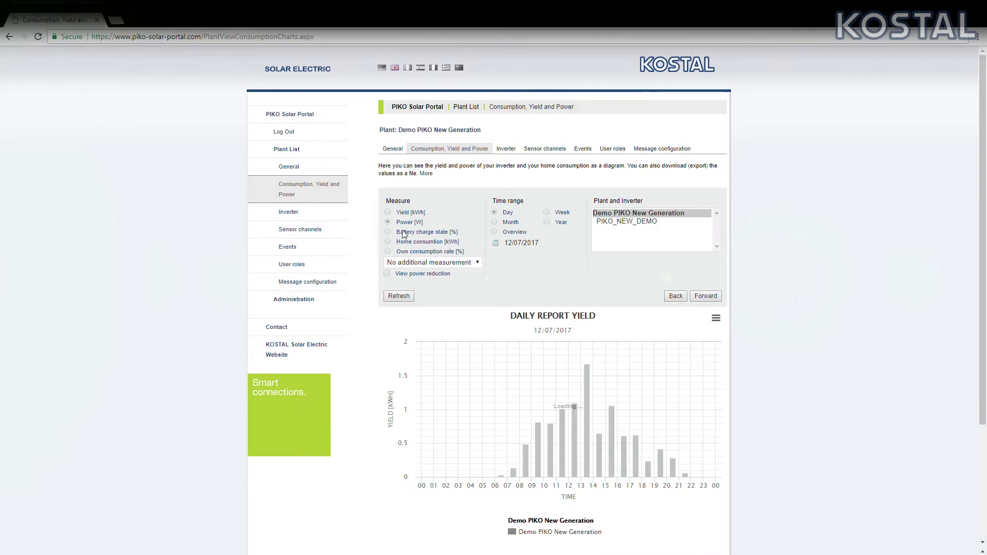
left_click(346, 129)
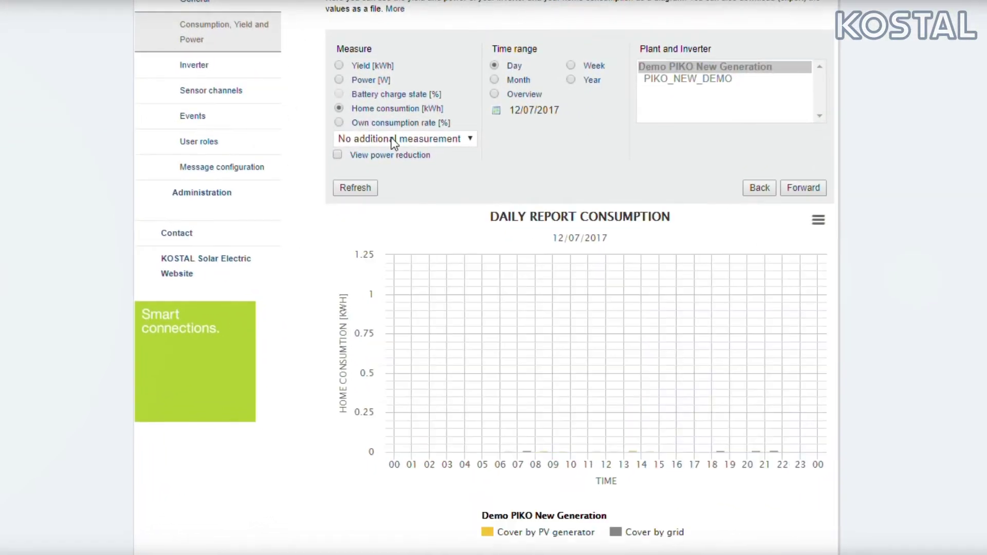
left_click(339, 123)
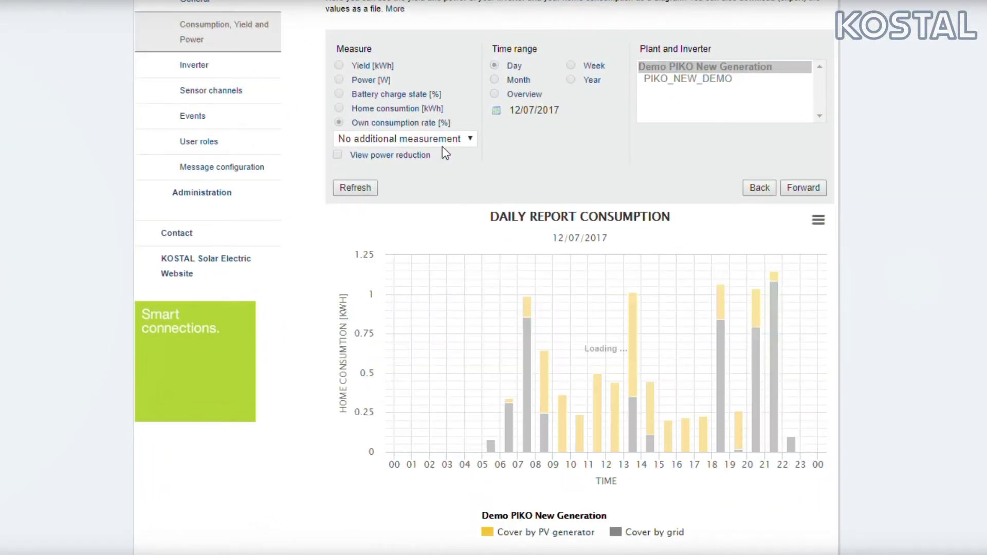
left_click(472, 139)
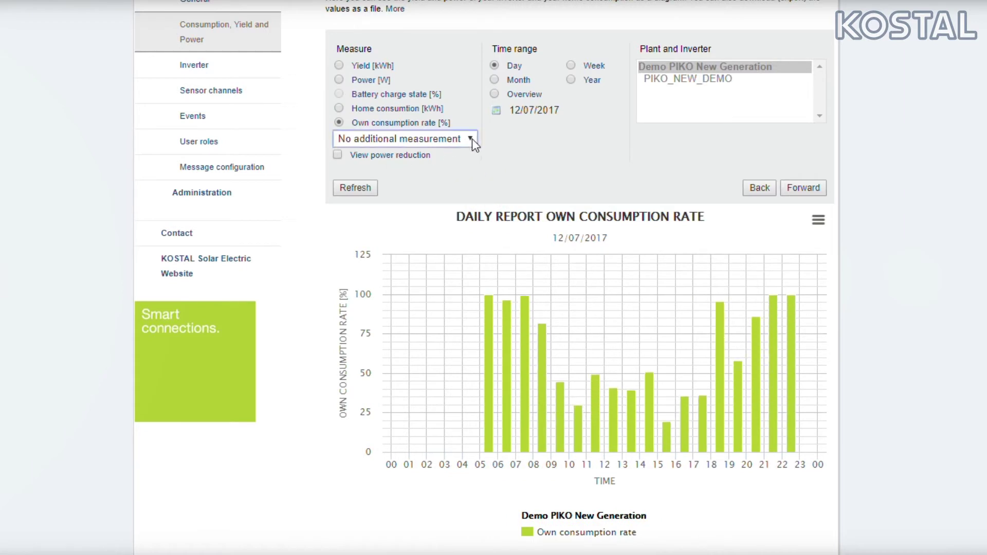
left_click(462, 168)
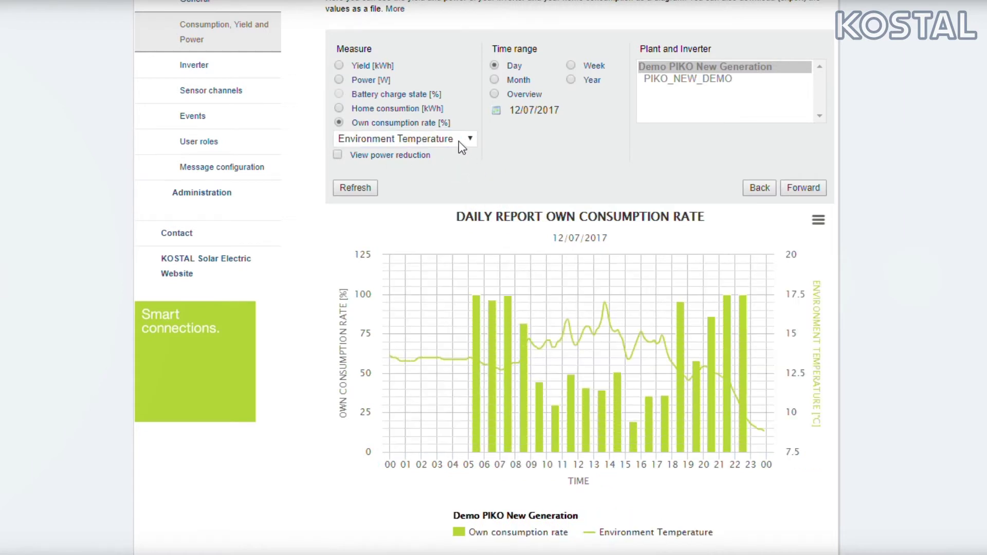
key("Down")
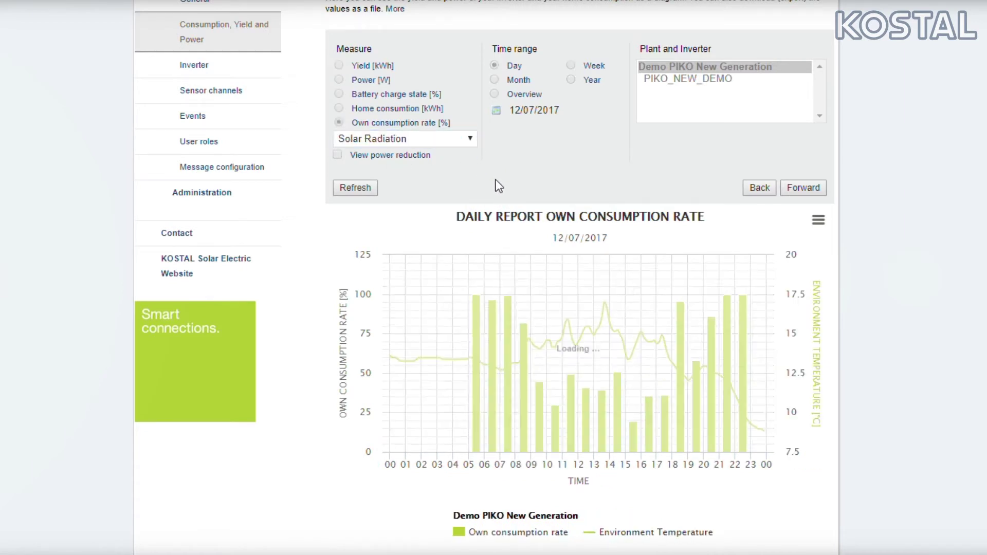
left_click(339, 154)
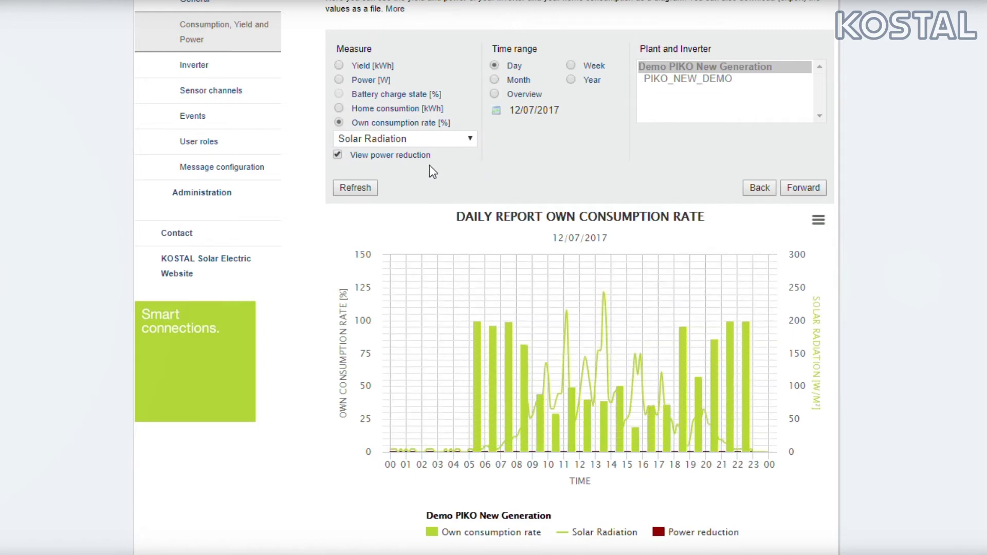
Show the own consumption rate report for Week, Month and then Year ranges
left_click(570, 65)
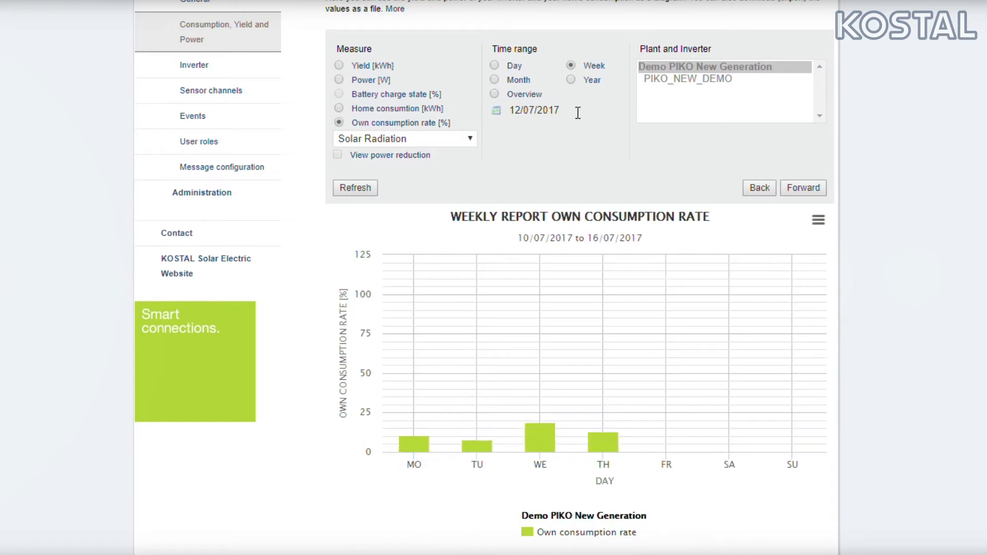
left_click(495, 80)
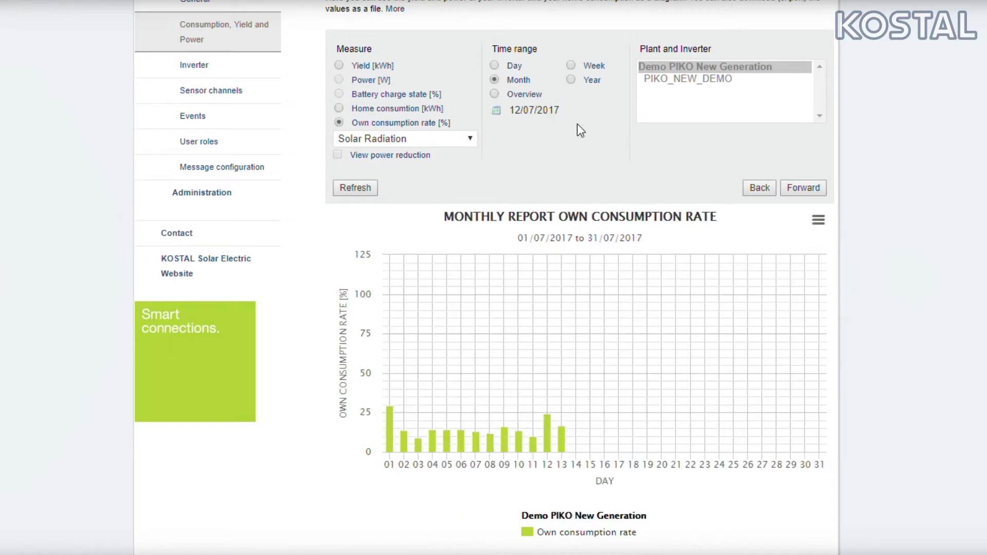
left_click(570, 80)
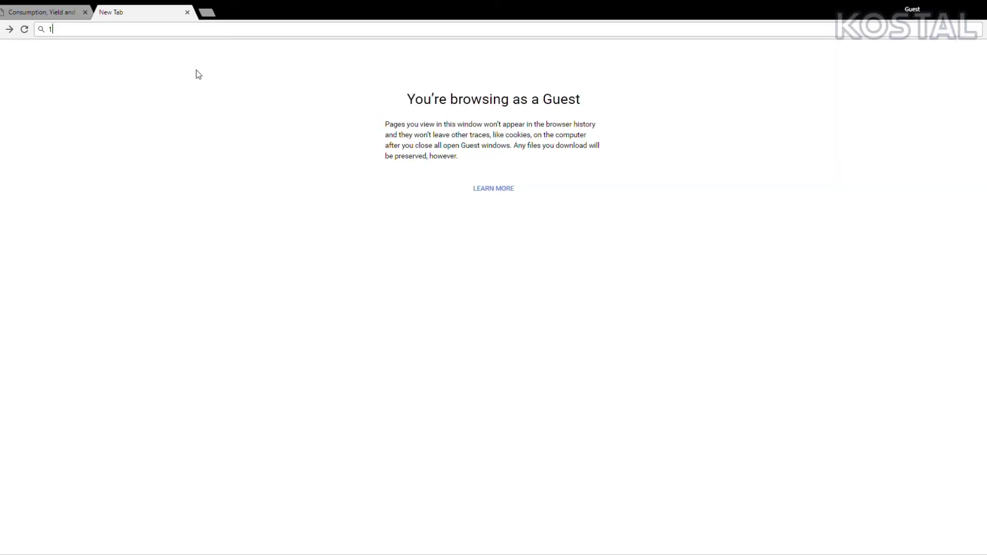
type("2.168")
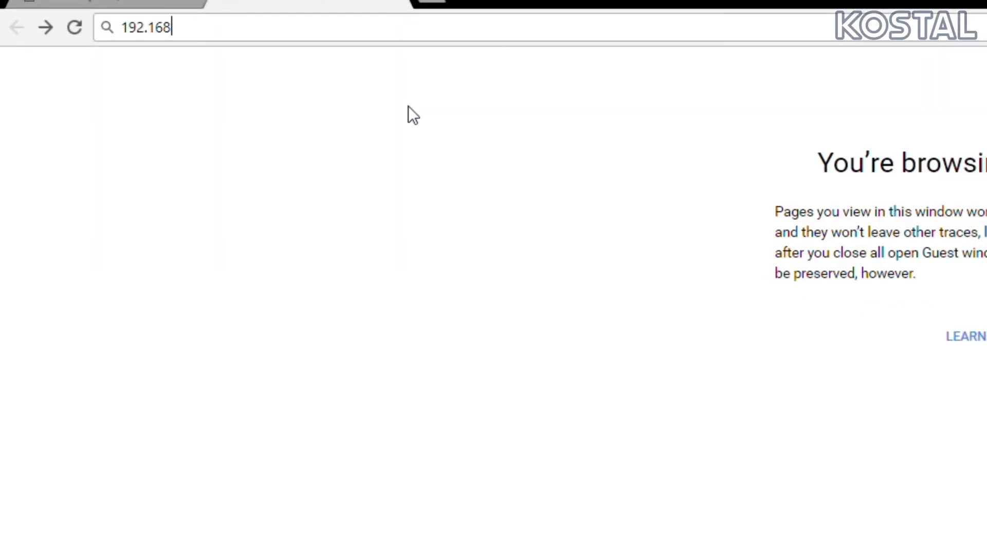
type(".1.")
type("13")
Load the PIKO 12 inverter's page by its IP address and log in with plant owner credentials
key("Return")
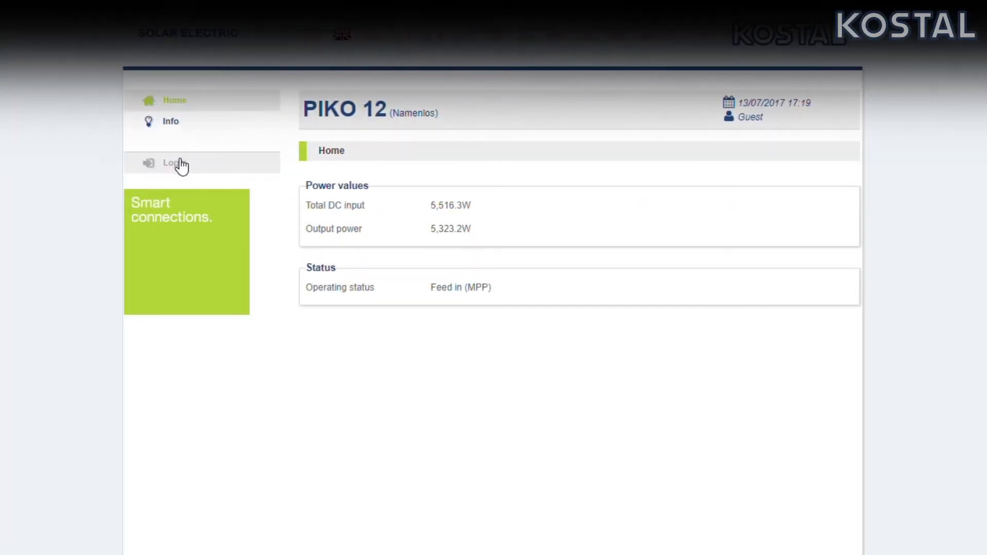
left_click(182, 167)
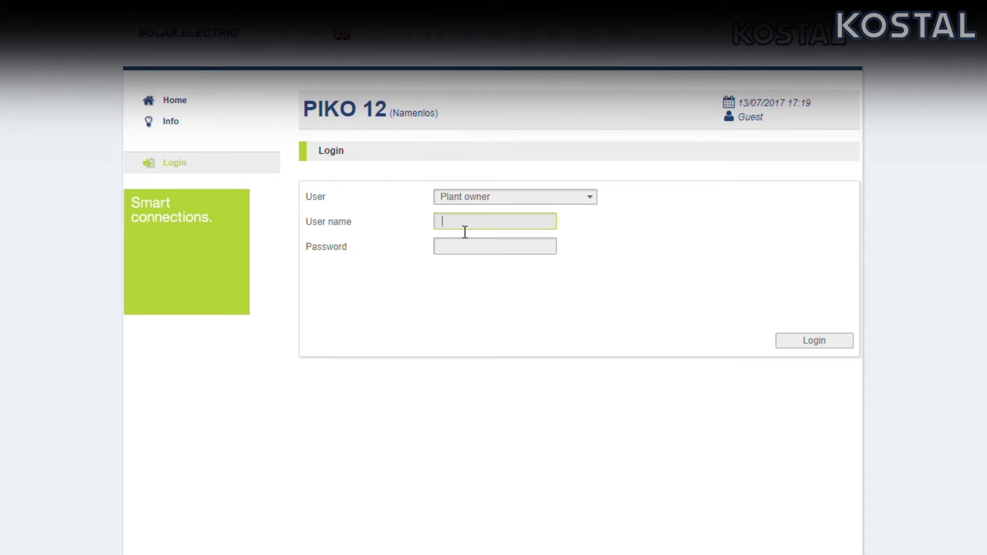
type("pvser")
type("ver")
left_click(503, 256)
left_click(818, 342)
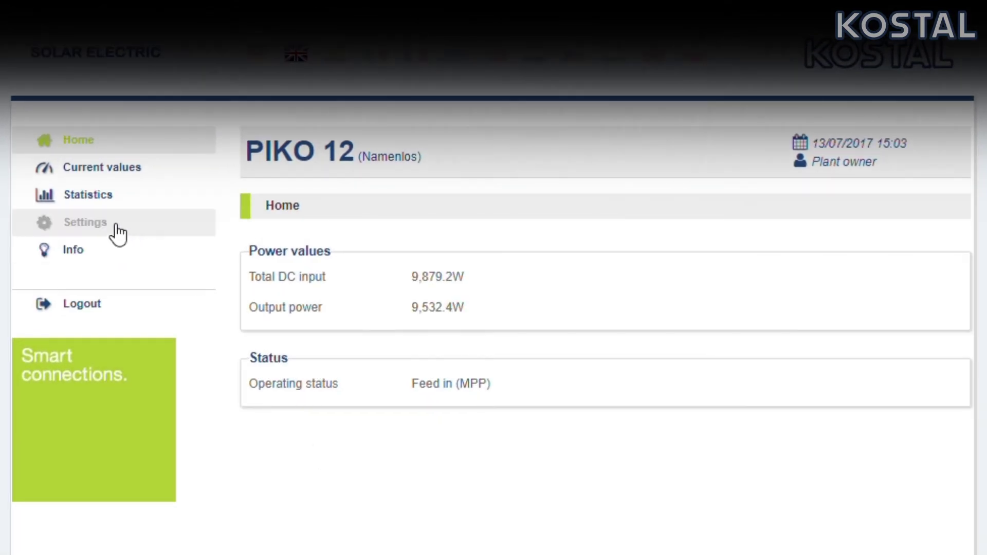
Enter the portal code under Settings > Portal configuration and accept it
left_click(117, 225)
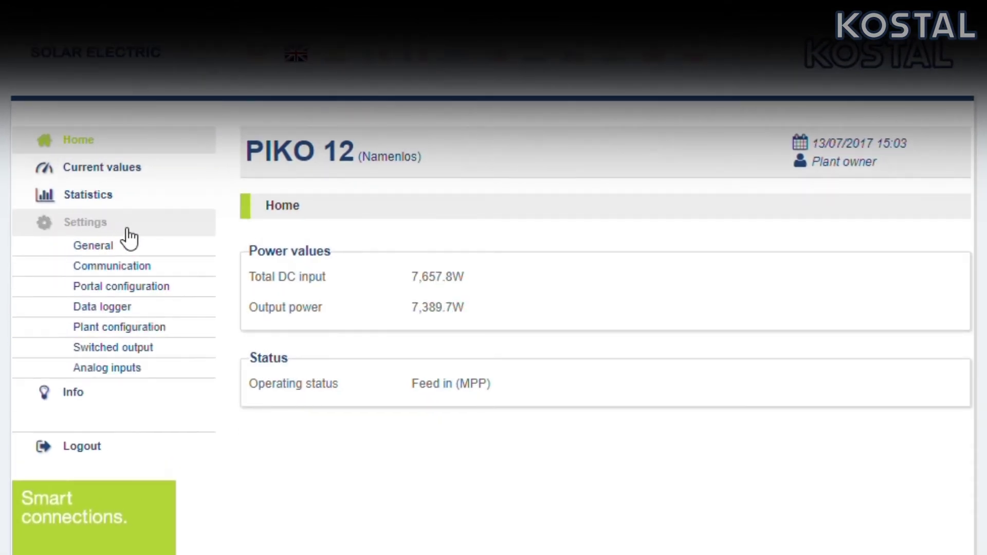
left_click(200, 287)
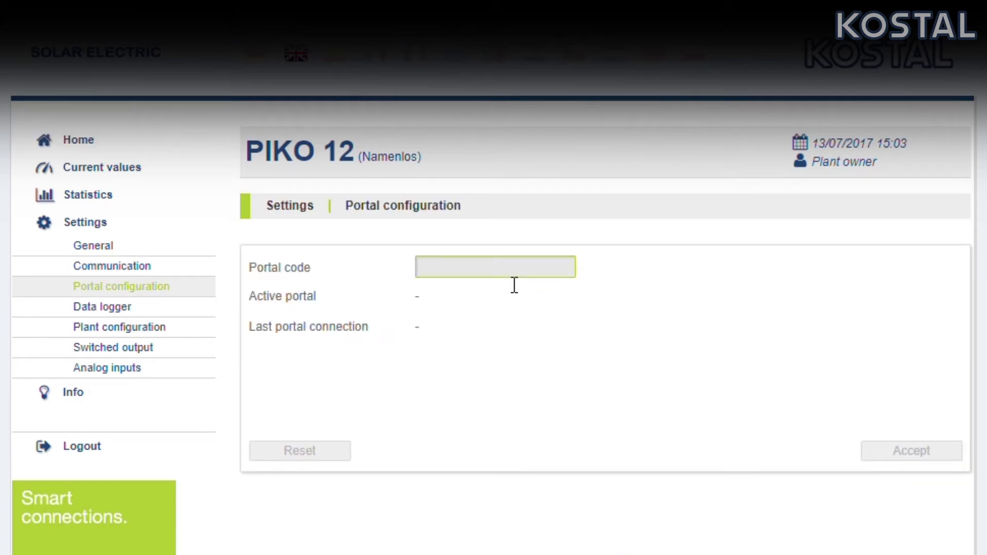
type("P342")
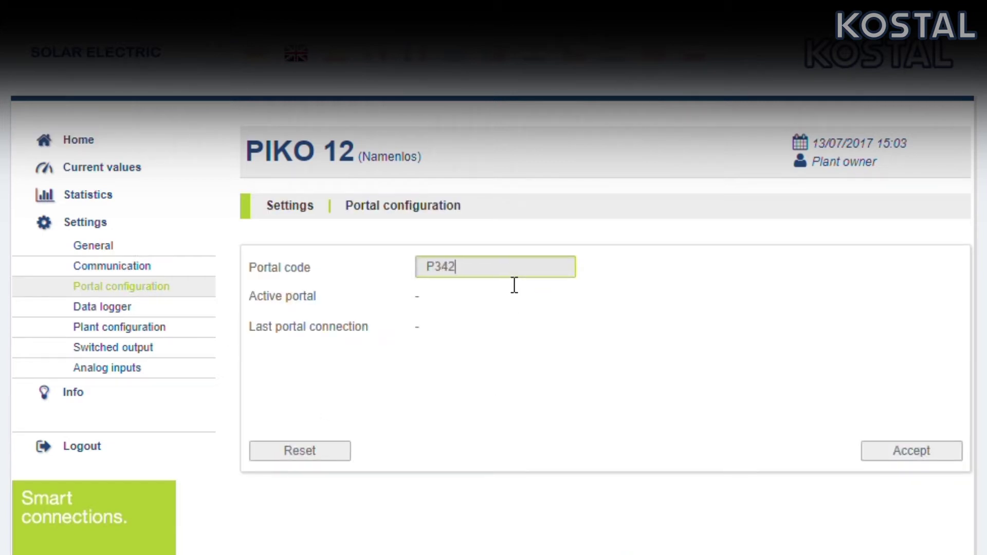
type("1")
left_click(891, 454)
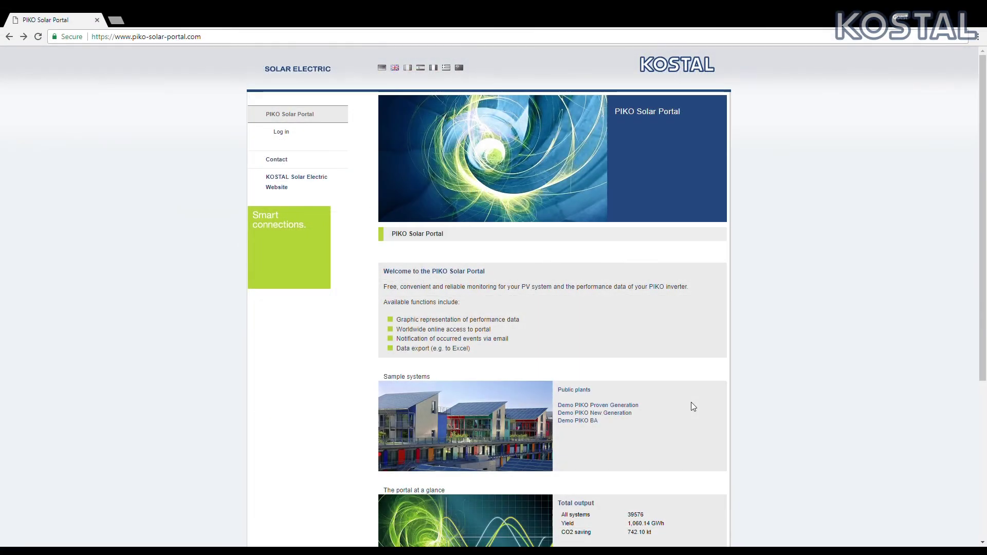
scroll(690, 401, "down", 3)
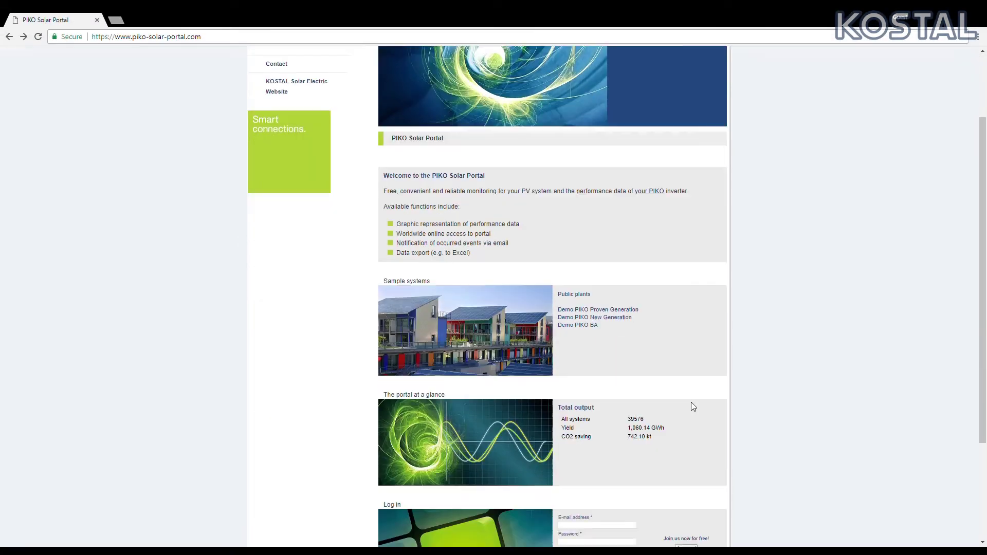
scroll(691, 402, "down", 1)
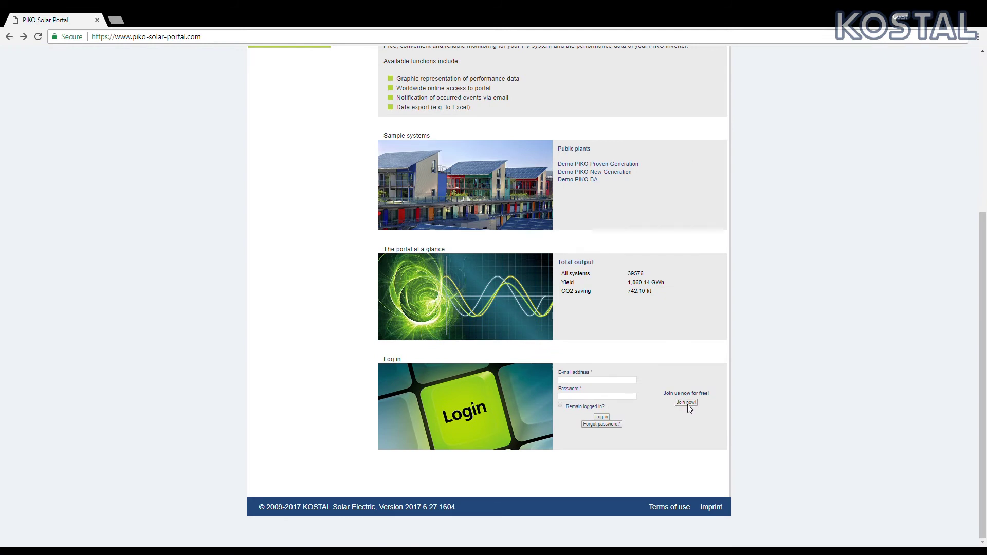
Start a Join now! registration, filling in the e-mail address and moving to the password
left_click(687, 403)
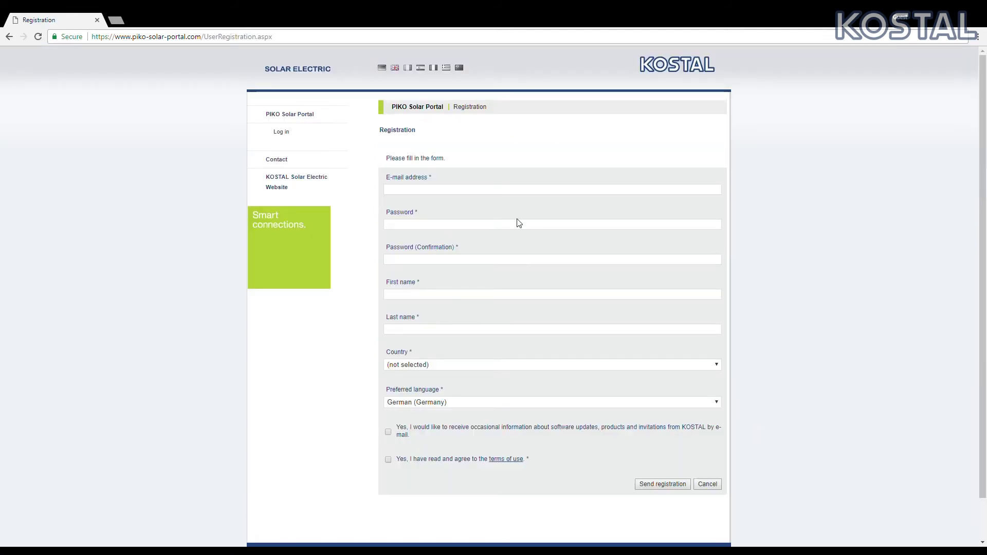
left_click(480, 192)
key("Tab")
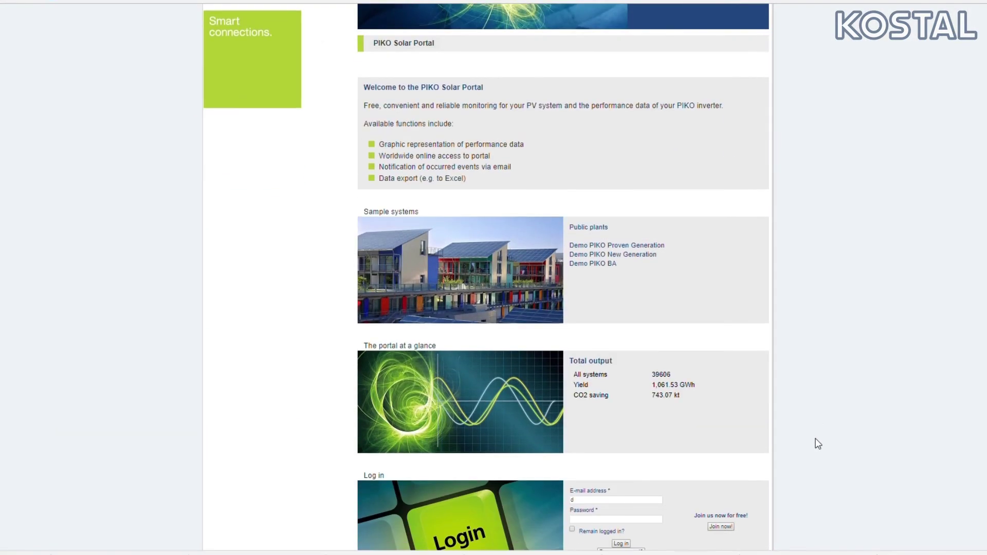
scroll(817, 444, "down", 2)
Log in with the registered e-mail address and password
left_click(601, 356)
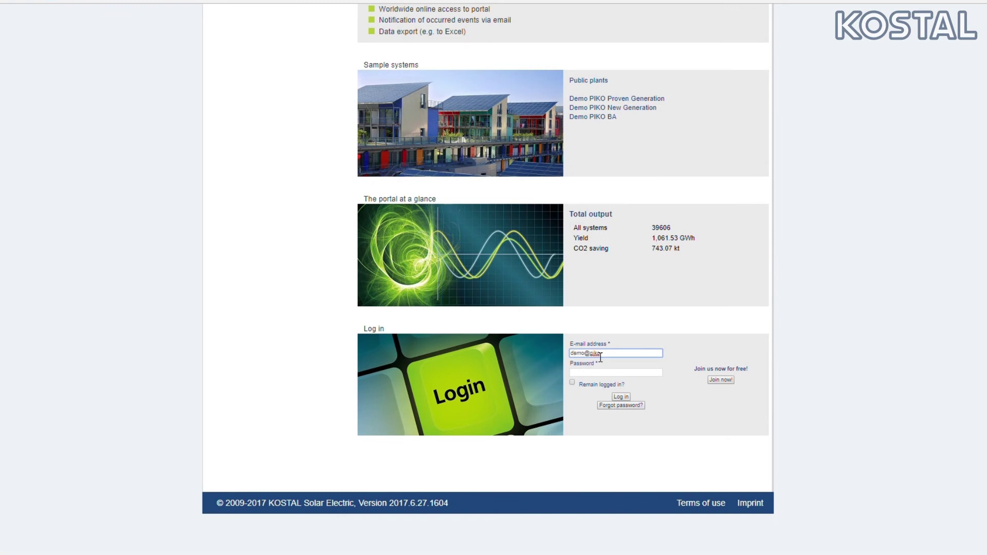
type("-solar-portal.com")
key("Tab")
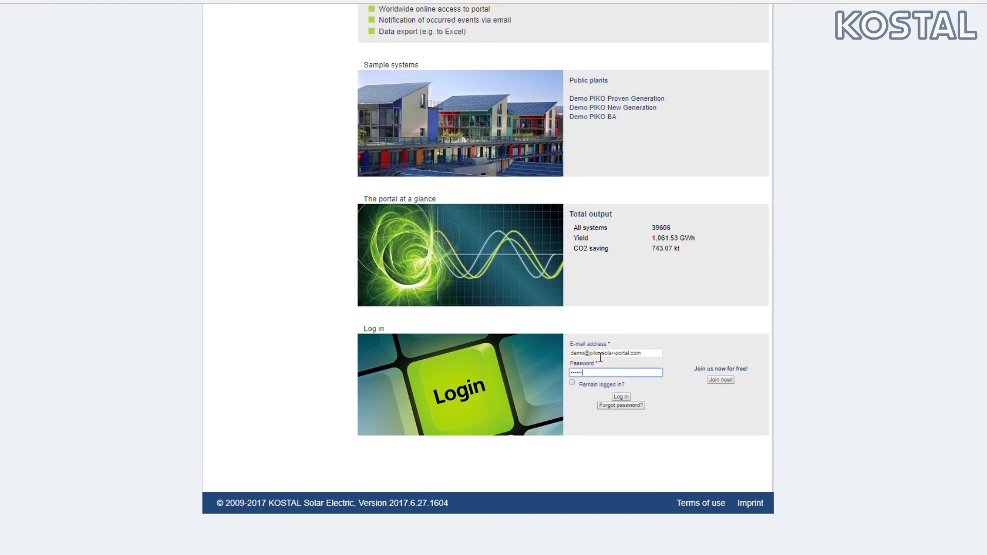
left_click(625, 398)
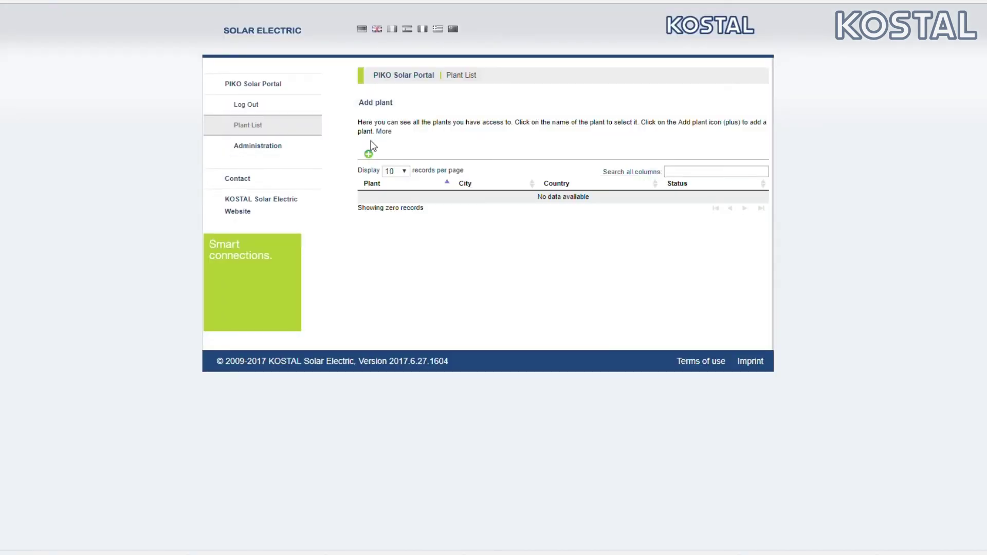
Add a plant, registering the inverter by its item and serial numbers
left_click(368, 154)
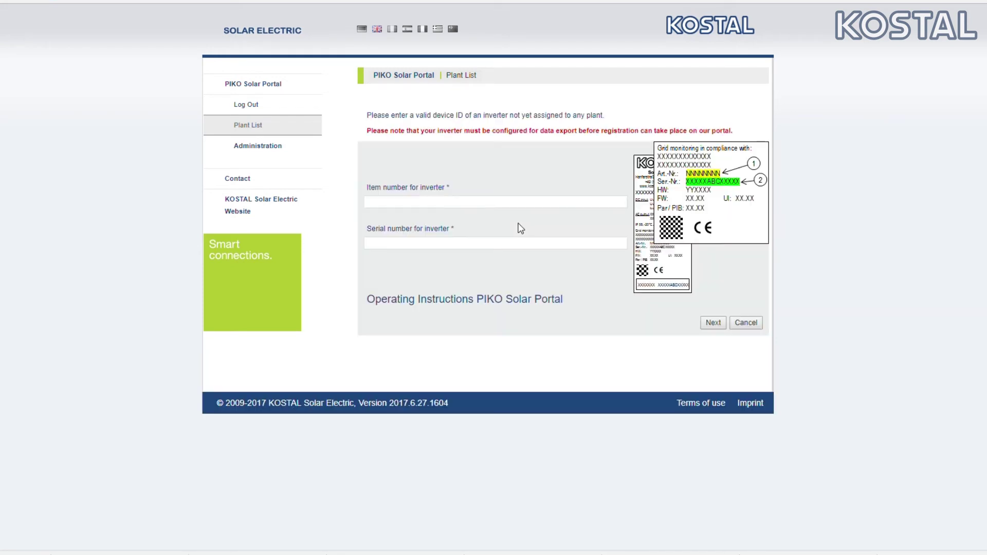
left_click(486, 204)
type("10101919")
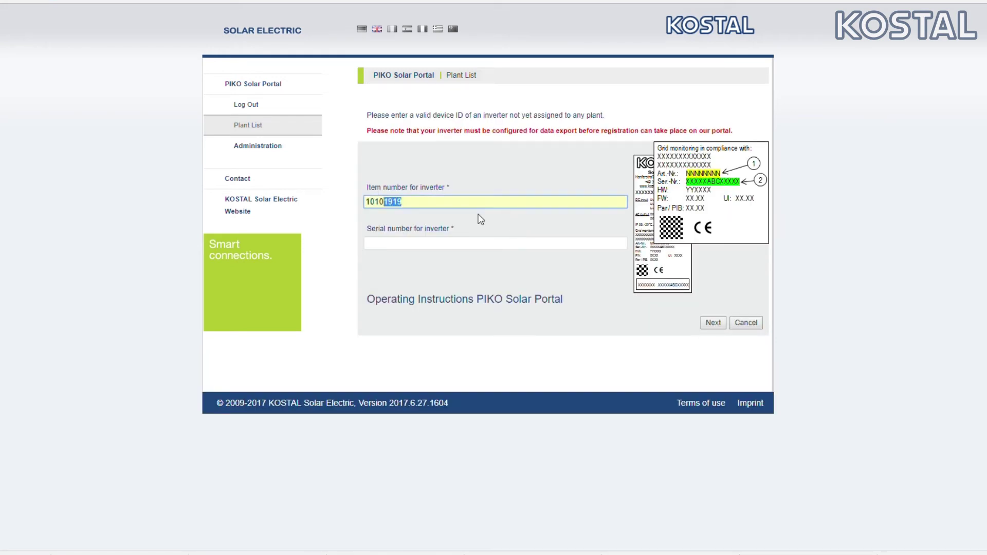
left_click(476, 245)
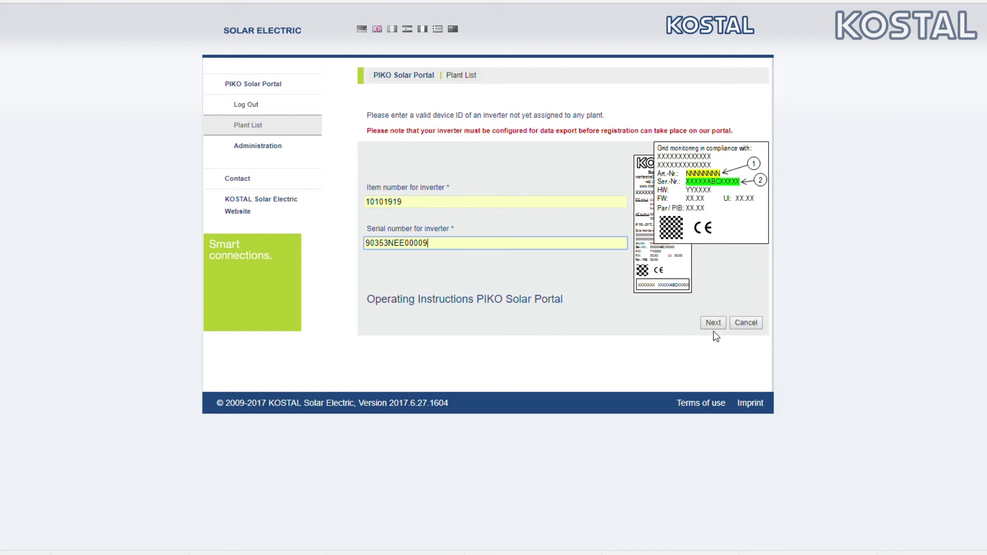
left_click(713, 324)
Enter the plant name 'plant 1', owner and description, and finish creating it
left_click(415, 176)
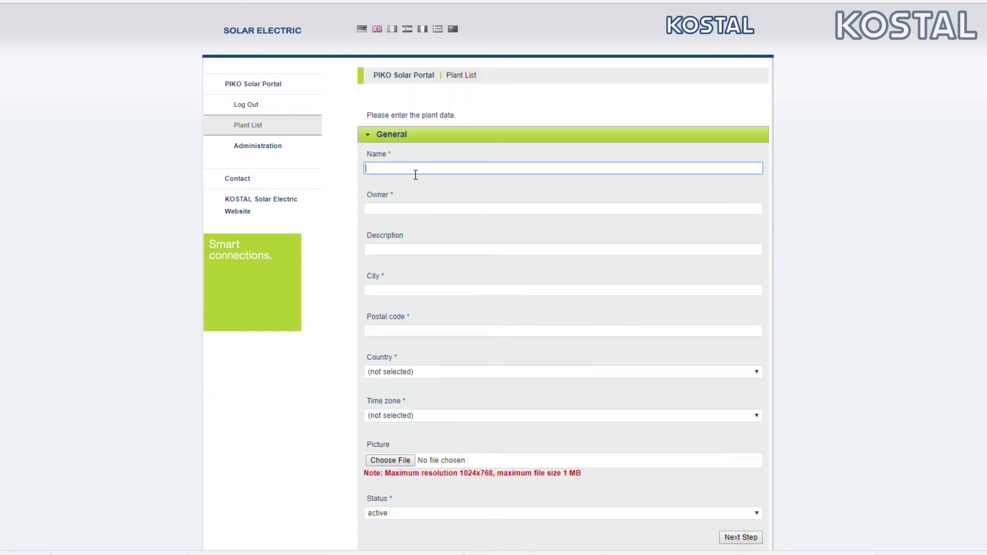
type("plant 1")
left_click(393, 211)
type("jo")
left_click(391, 249)
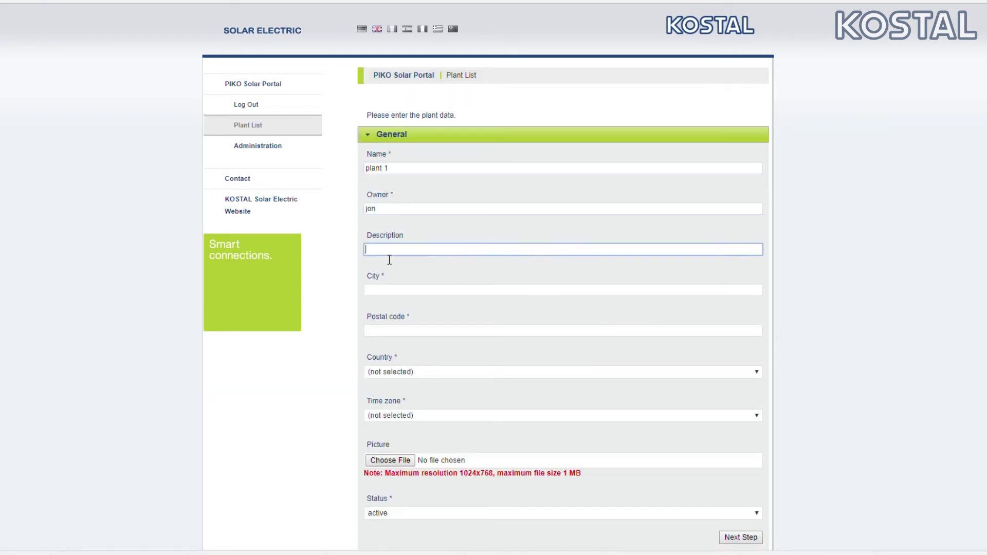
type("test")
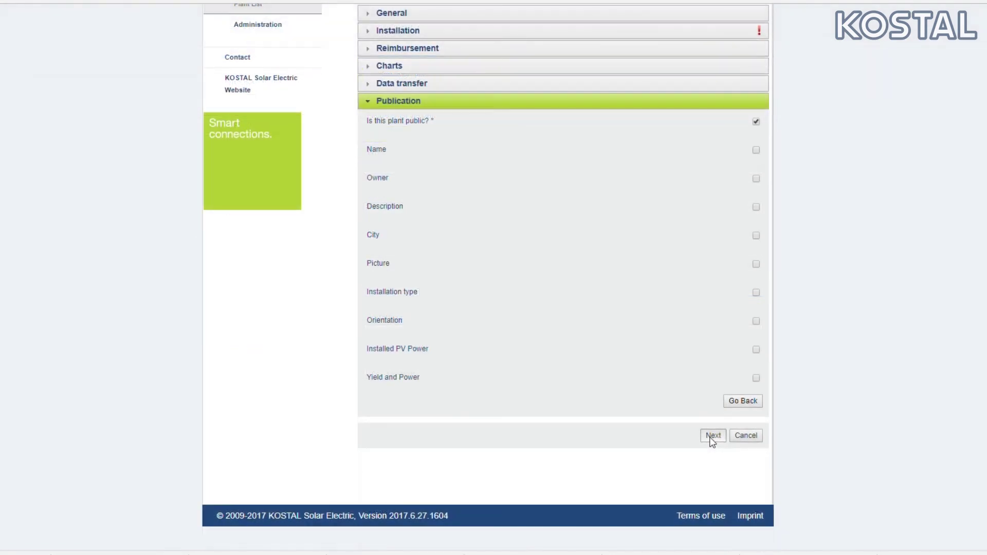
left_click(712, 435)
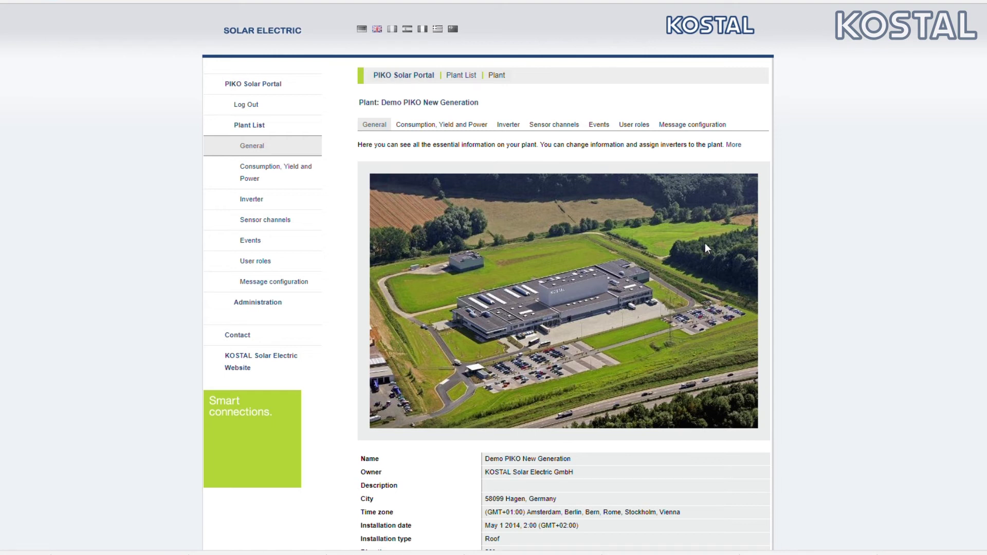
scroll(383, 132, "down", 5)
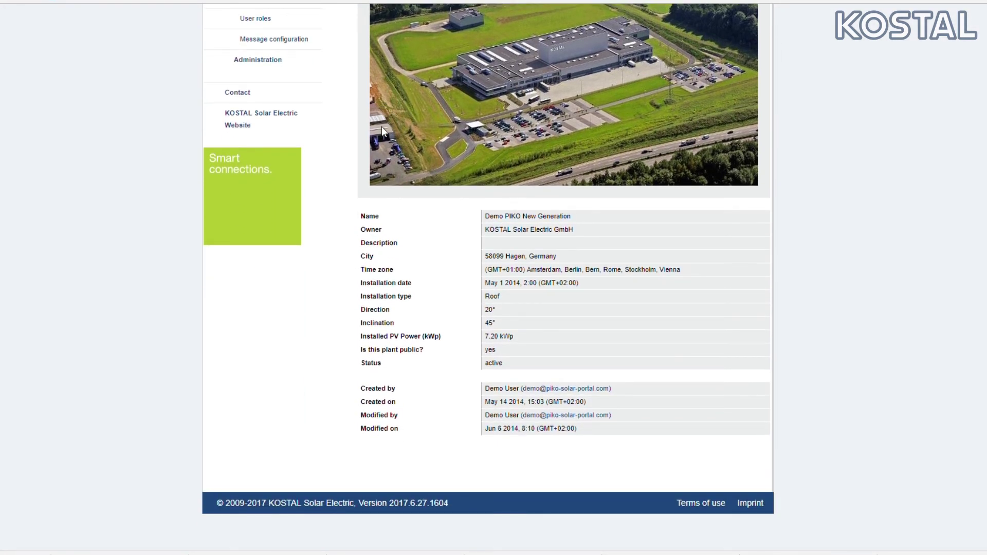
scroll(381, 126, "up", 5)
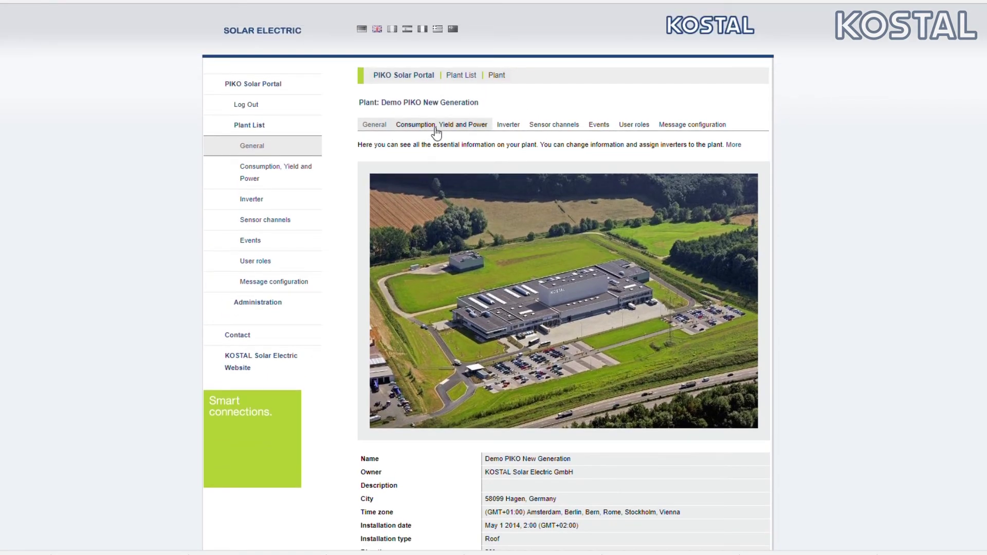
Chart own consumption rate monthly then yearly, then show PIKO_NEW_DEMO string power
left_click(456, 126)
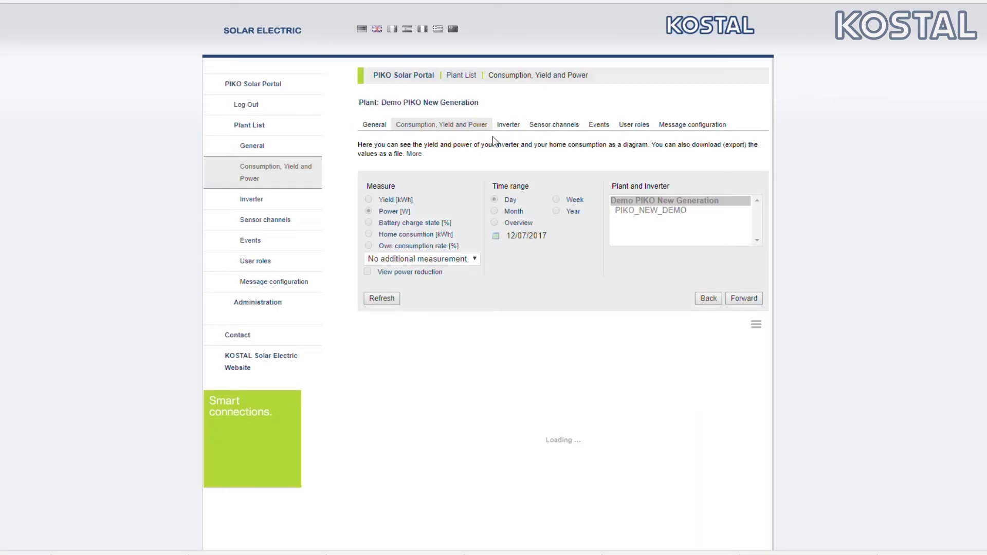
scroll(538, 242, "down", 3)
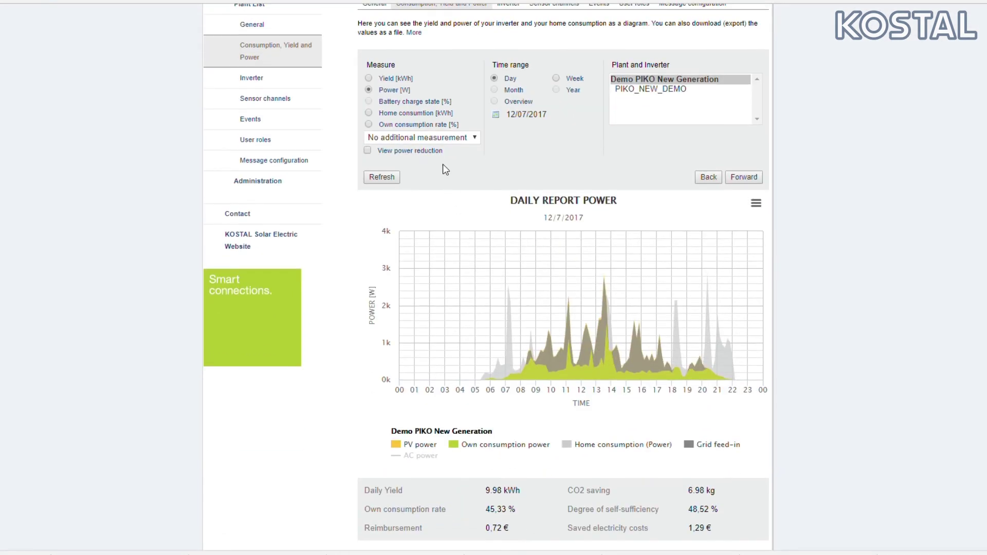
left_click(369, 113)
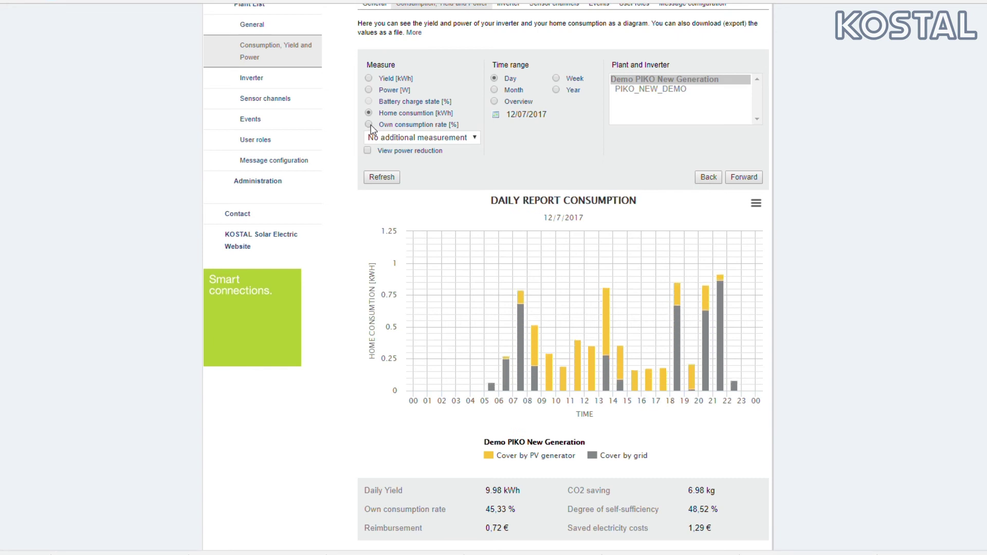
left_click(369, 124)
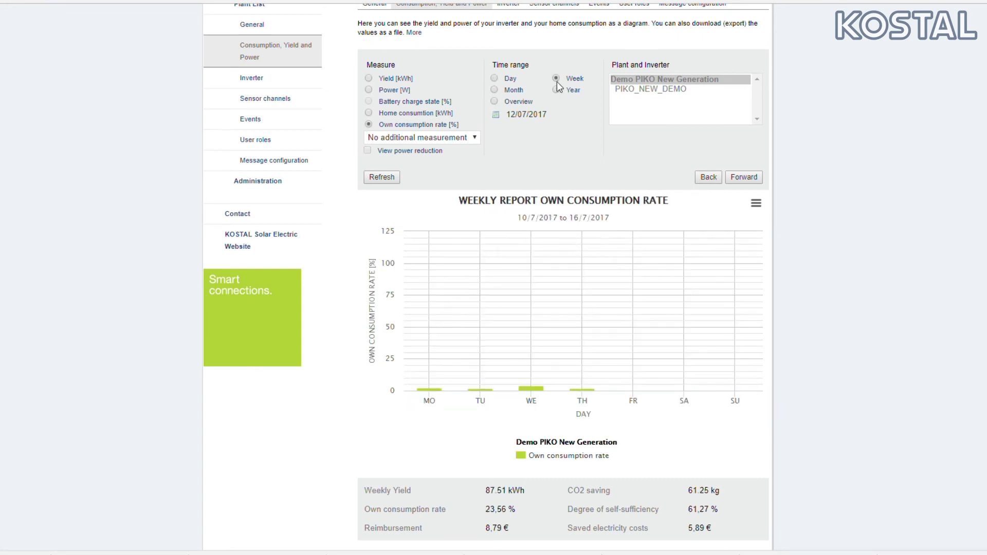
left_click(494, 90)
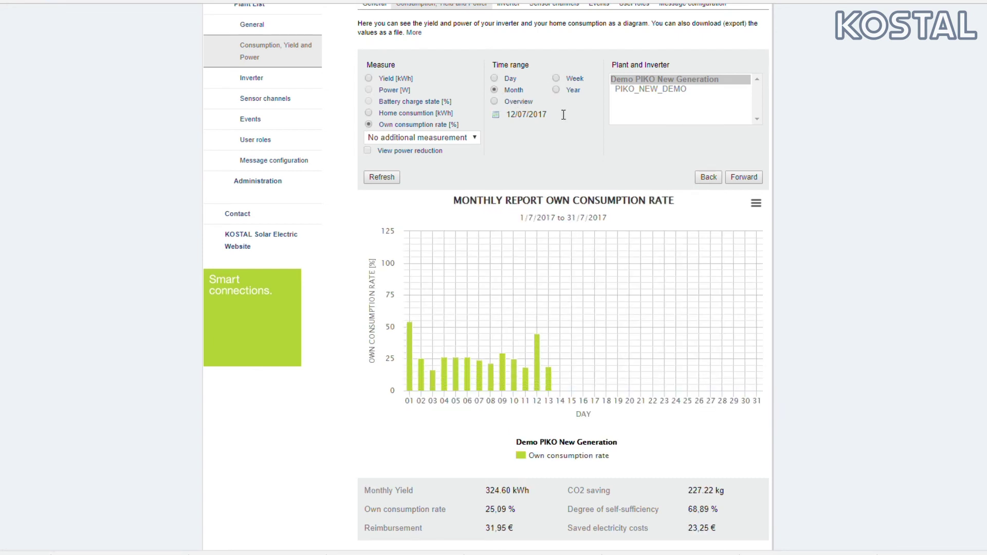
left_click(557, 90)
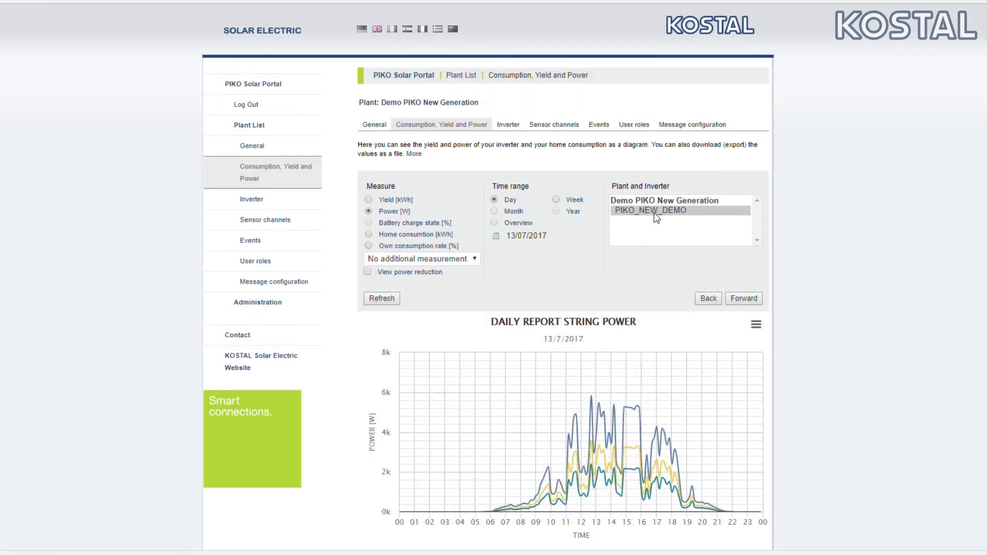
left_click(655, 212)
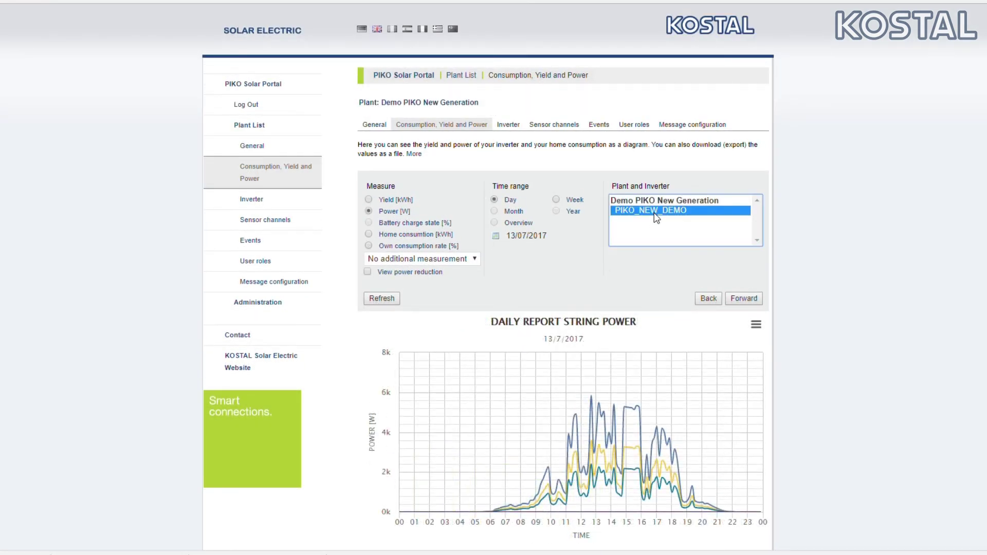
scroll(651, 369, "down", 1)
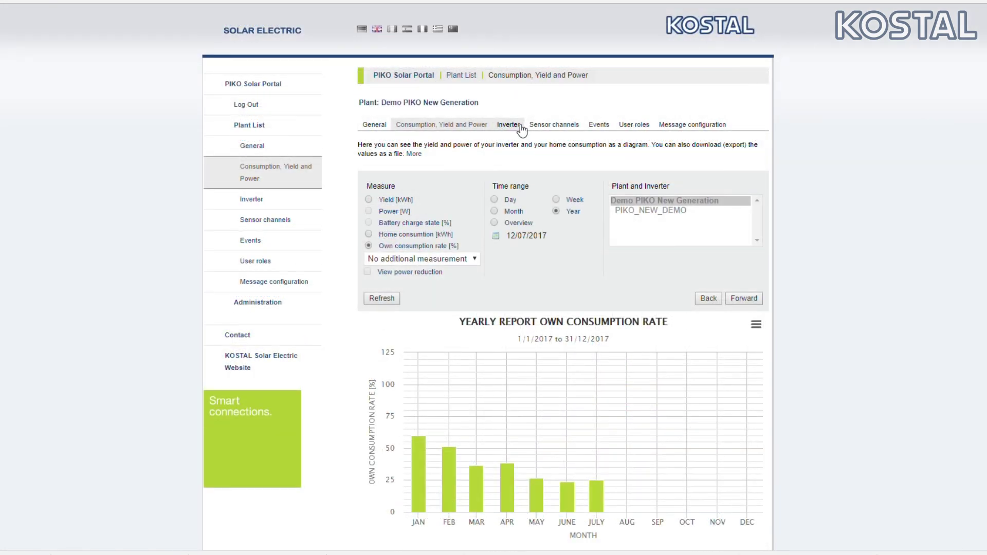
Browse the Inverter, Events, User roles and Message configuration tabs, then pick CHATZI for export
left_click(515, 125)
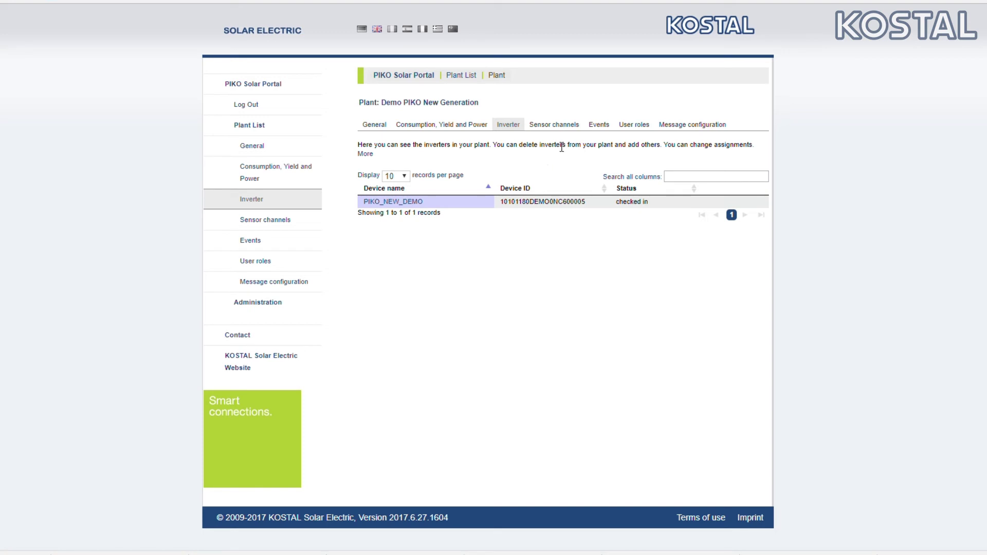
left_click(562, 127)
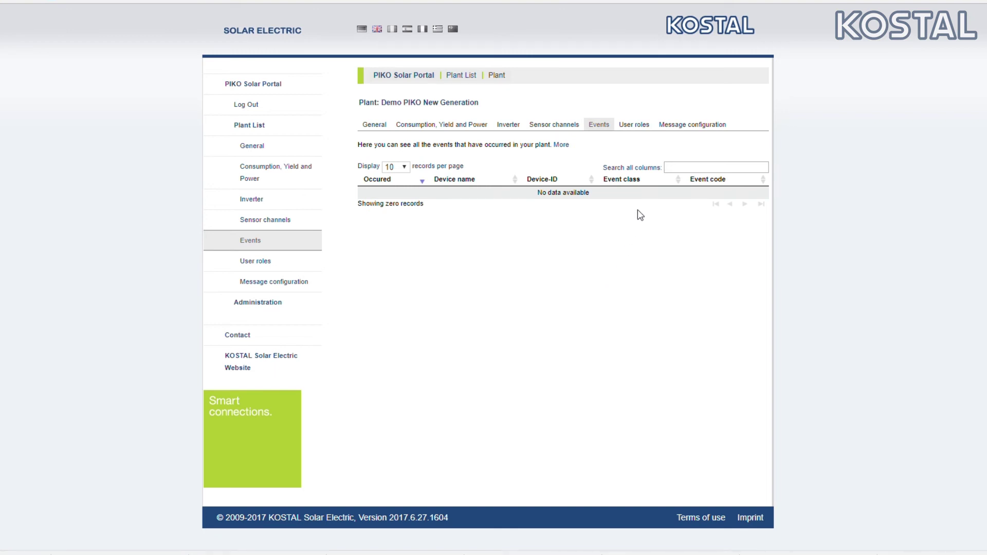
left_click(637, 132)
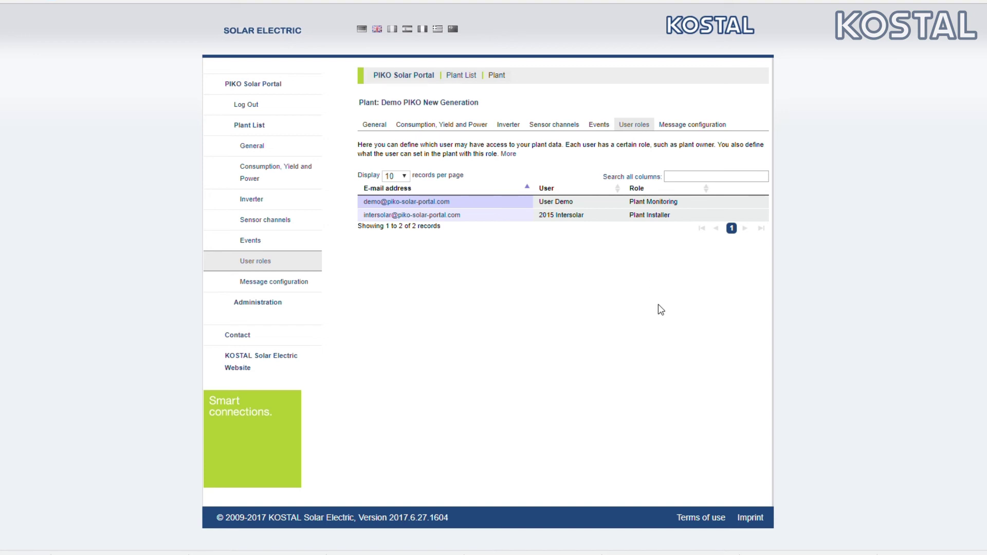
left_click(701, 129)
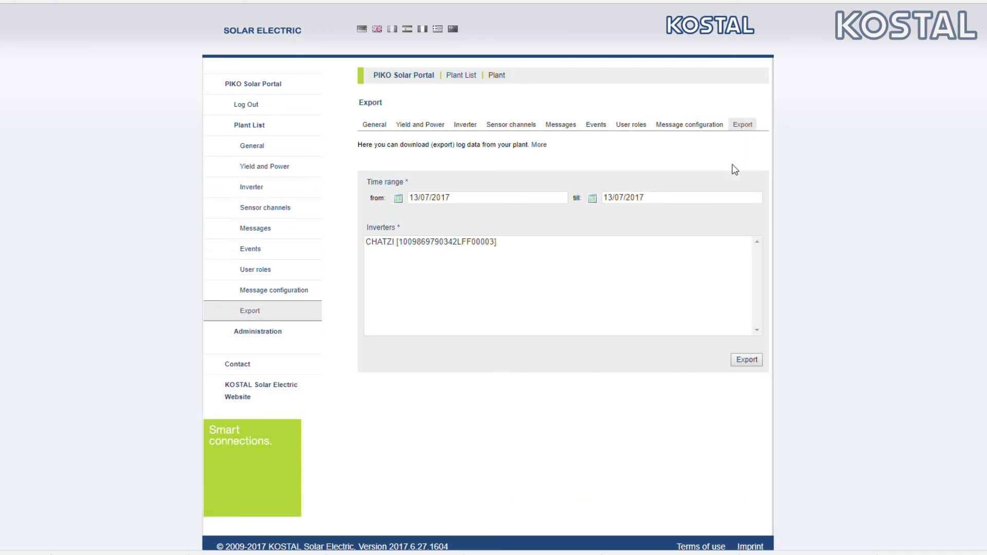
left_click(471, 243)
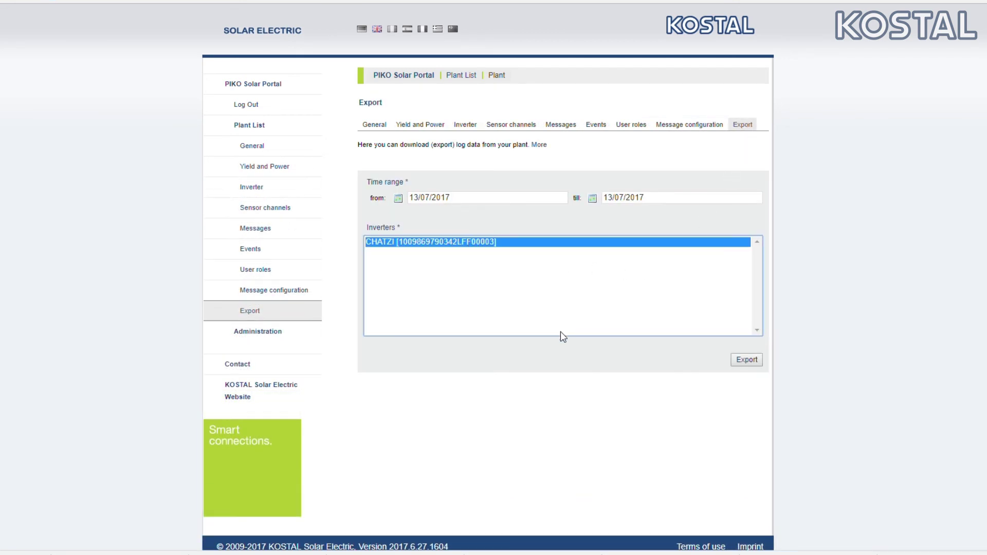